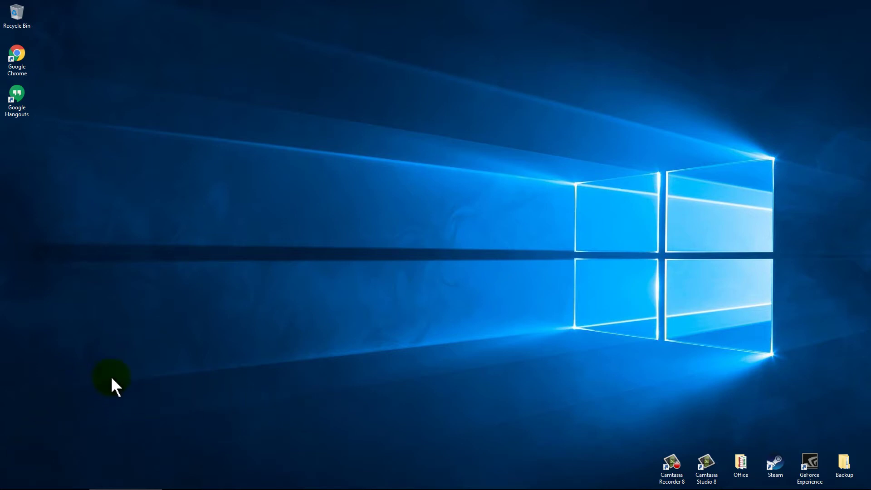
- Launch Command Prompt (Admin) from the Start right-click menu and move its window further right
mouse_move(15, 487)
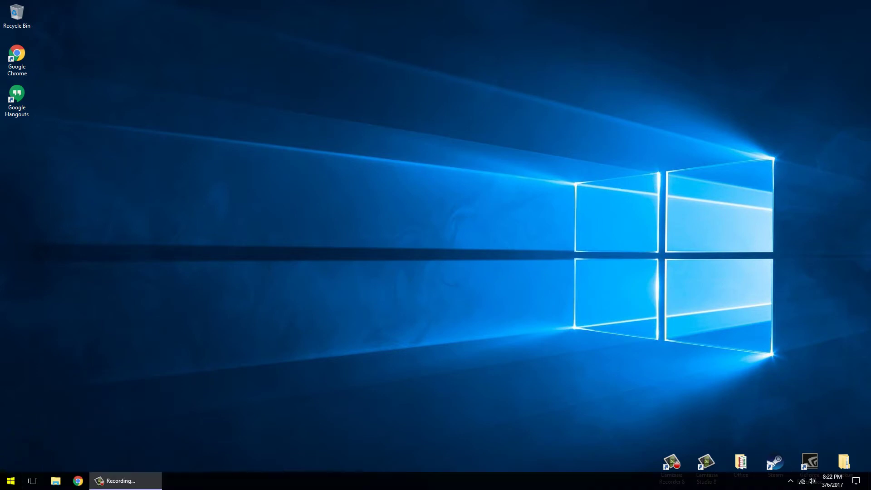
right_click(11, 484)
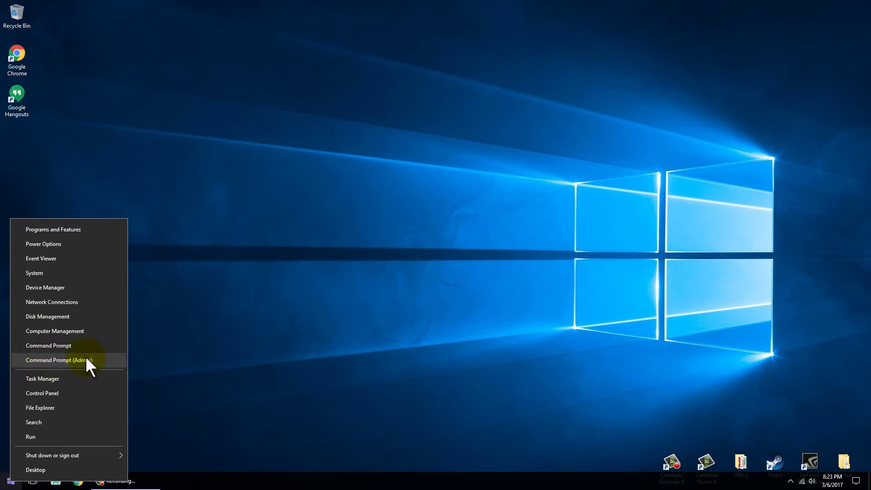
click(56, 360)
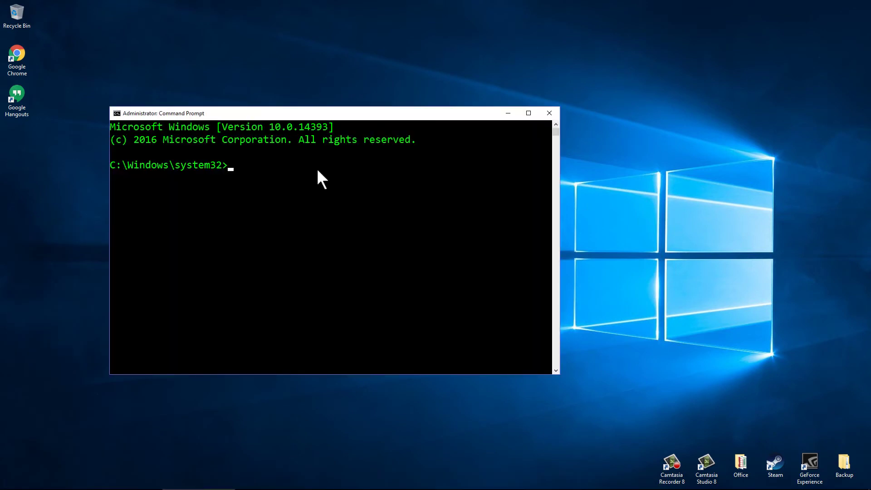
drag(322, 112, 400, 113)
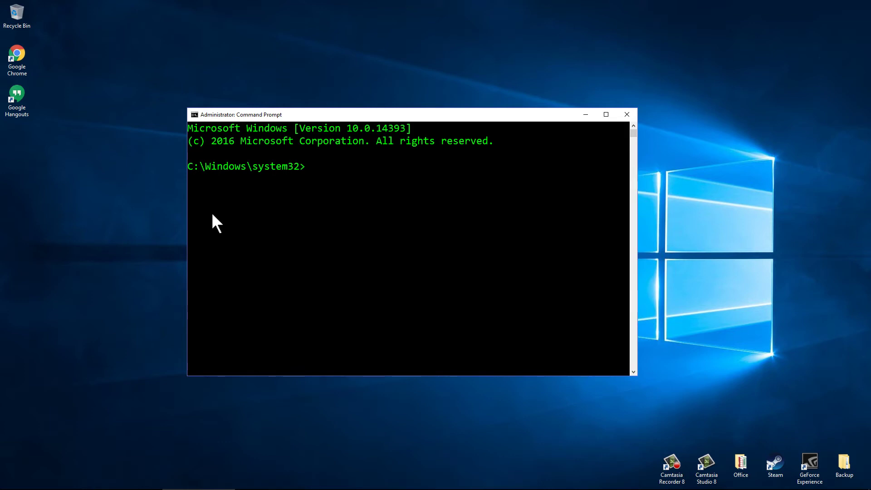
- Run 'explorer shell:AppsFolder' to open the Applications folder listing all 109 installed apps
text(explorer shell)
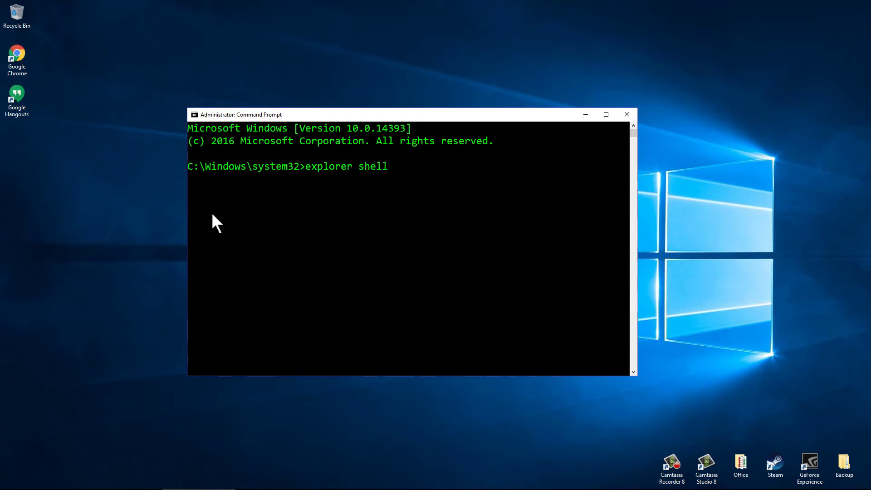
text(:AppsFolder)
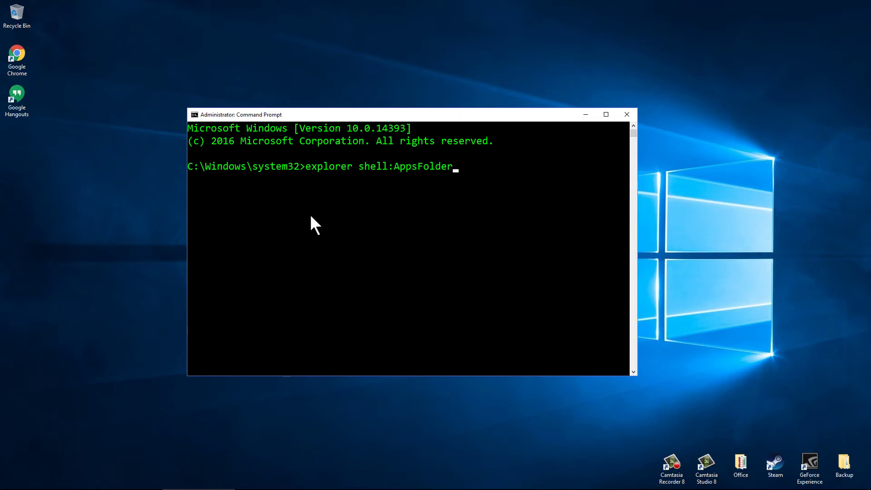
key(Return)
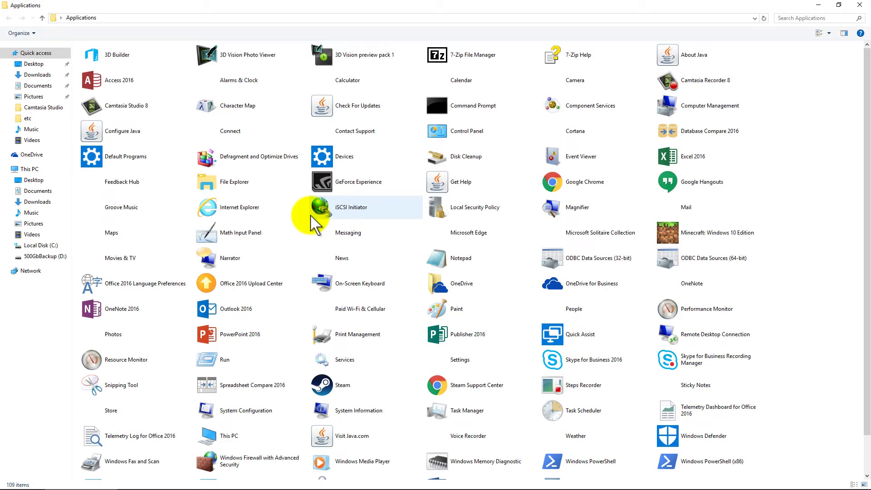
click(839, 4)
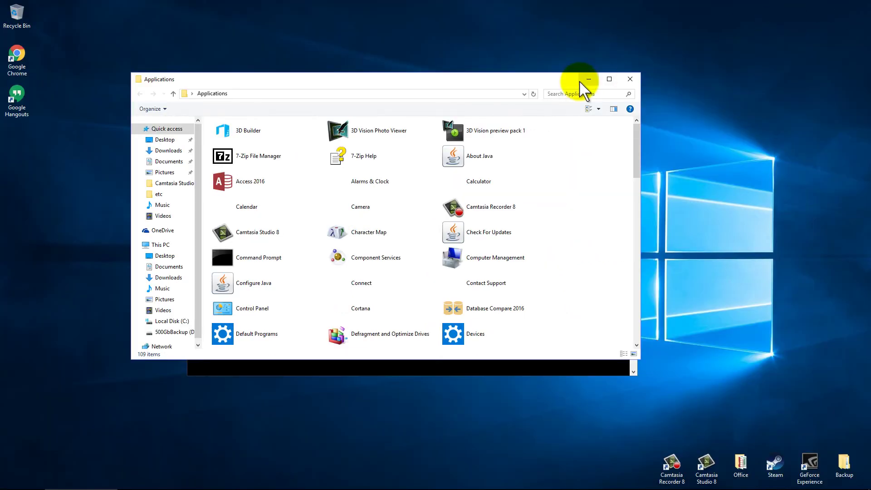
click(610, 80)
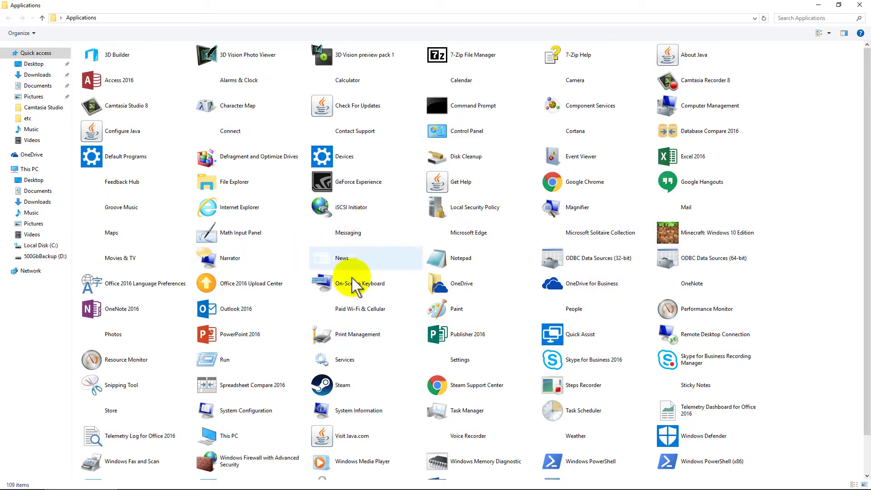
scroll(384, 272, down, 2)
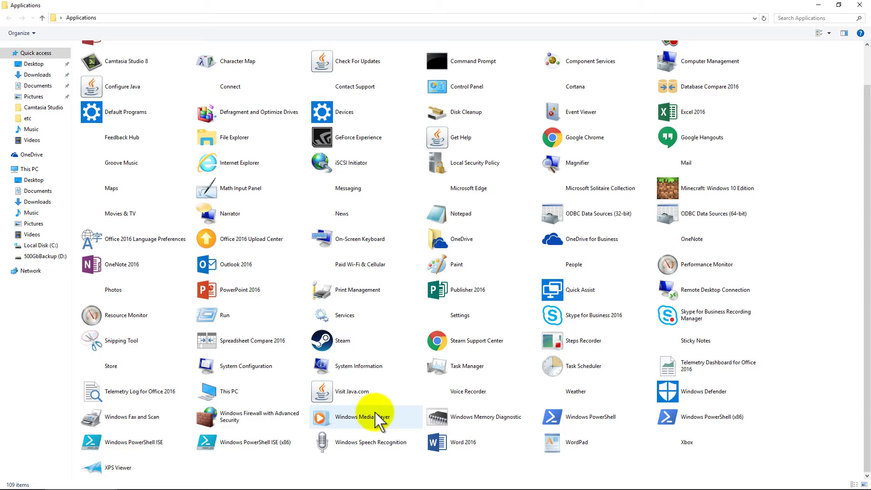
scroll(374, 411, up, 2)
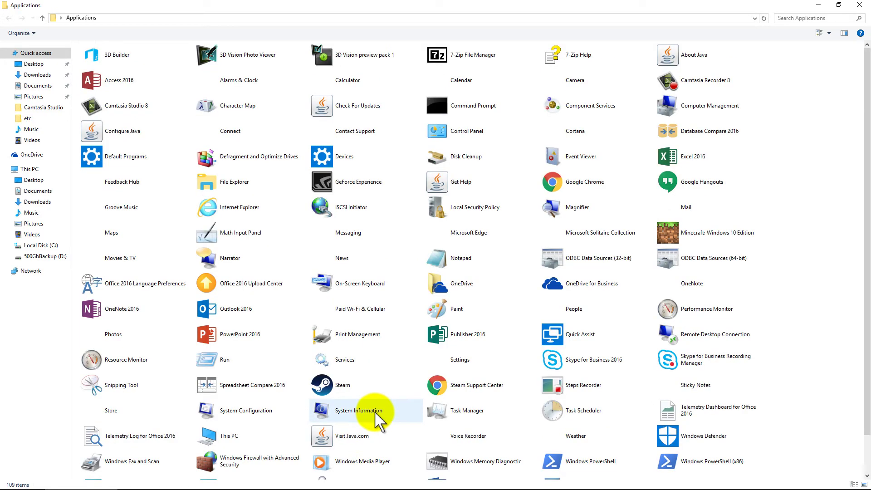
- Create an Internet Explorer shortcut, accepting its placement on the desktop
right_click(248, 204)
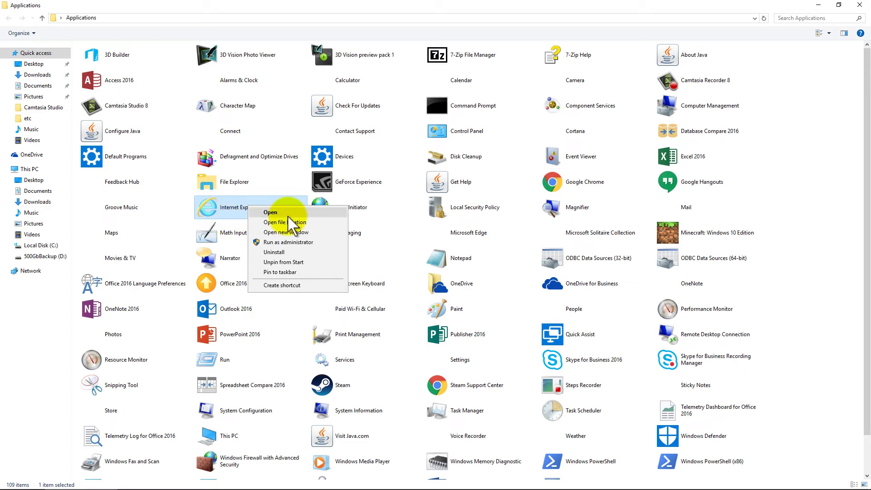
click(292, 282)
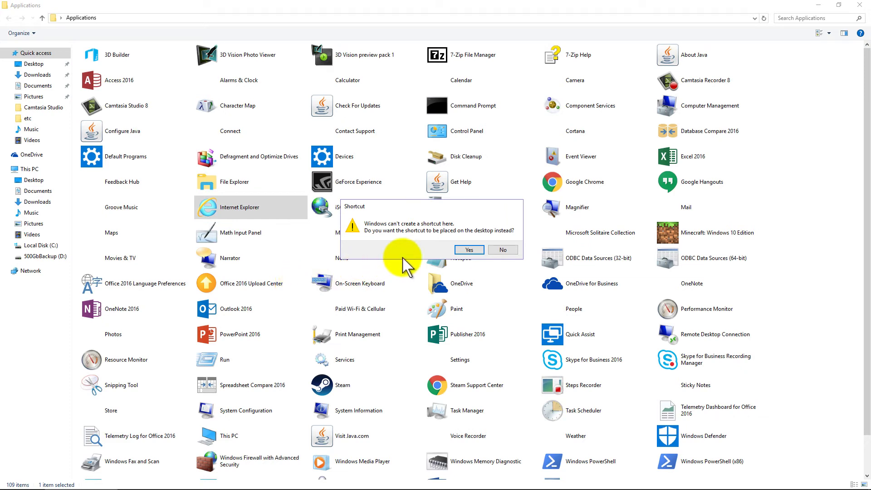
click(470, 250)
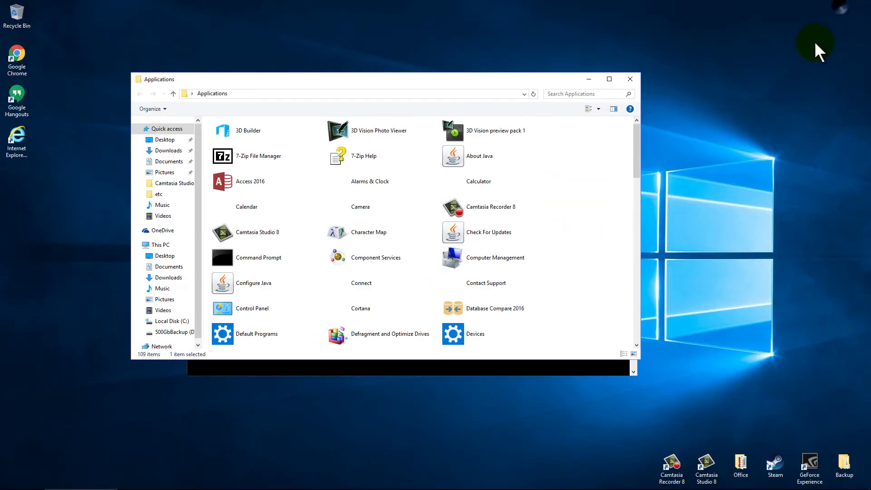
- Move the Applications window and create a 7-Zip File Manager shortcut on the desktop
drag(387, 82, 413, 110)
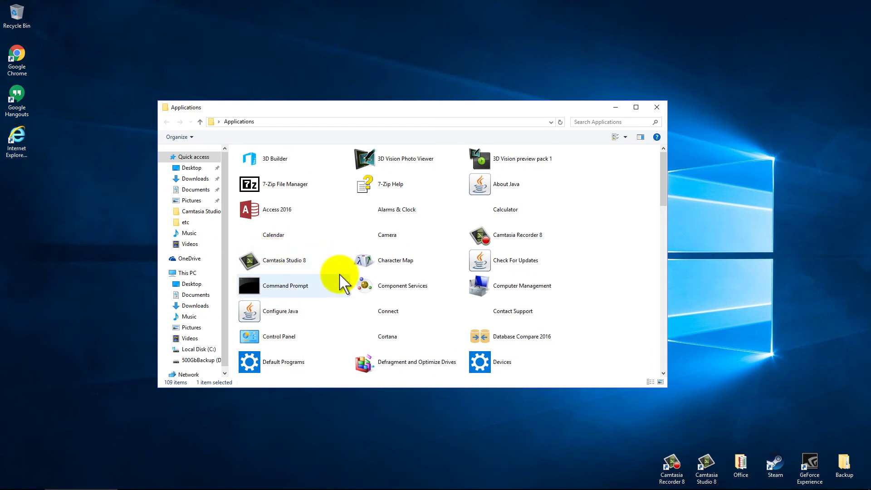
right_click(264, 183)
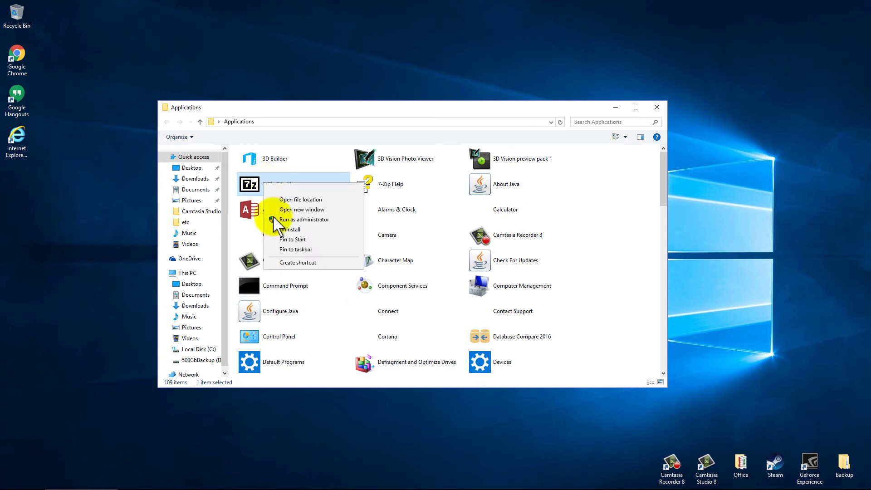
click(291, 262)
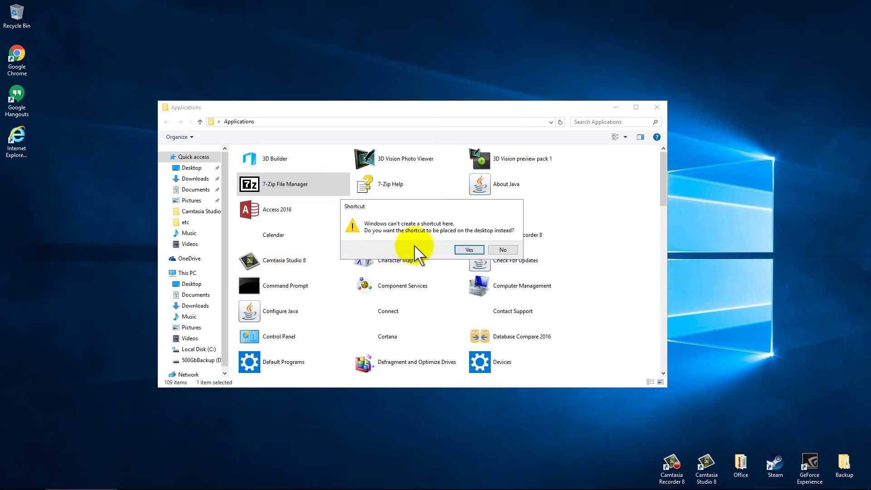
click(469, 249)
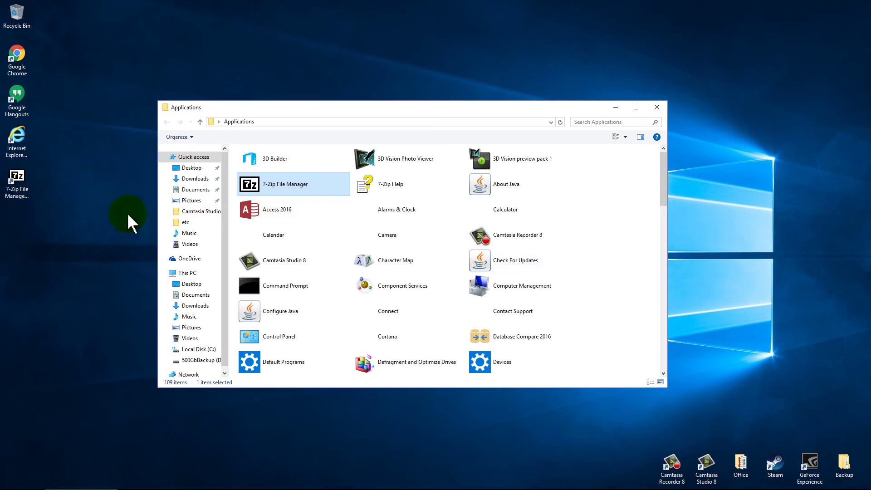
- Find Control Panel in the list and create its desktop shortcut
scroll(447, 318, down, 6)
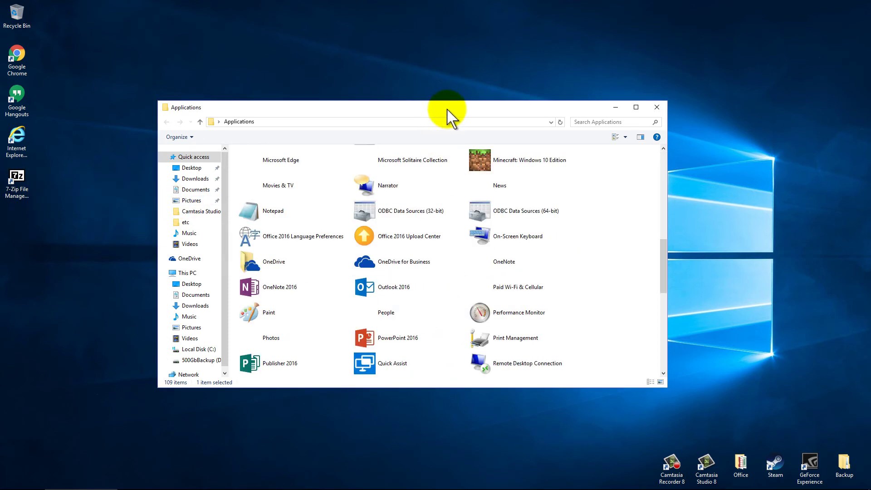
mouse_move(447, 117)
mouse_down()
mouse_move(573, 253)
mouse_move(573, 291)
mouse_move(450, 115)
mouse_up()
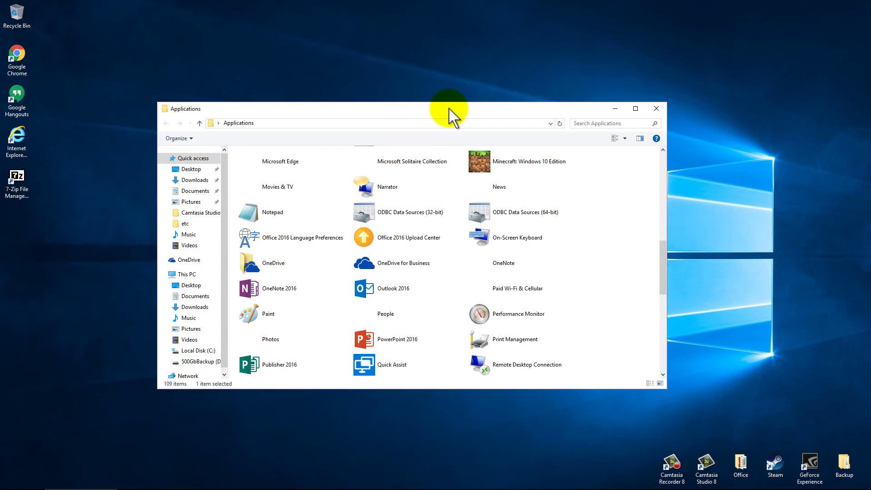
scroll(370, 286, down, 10)
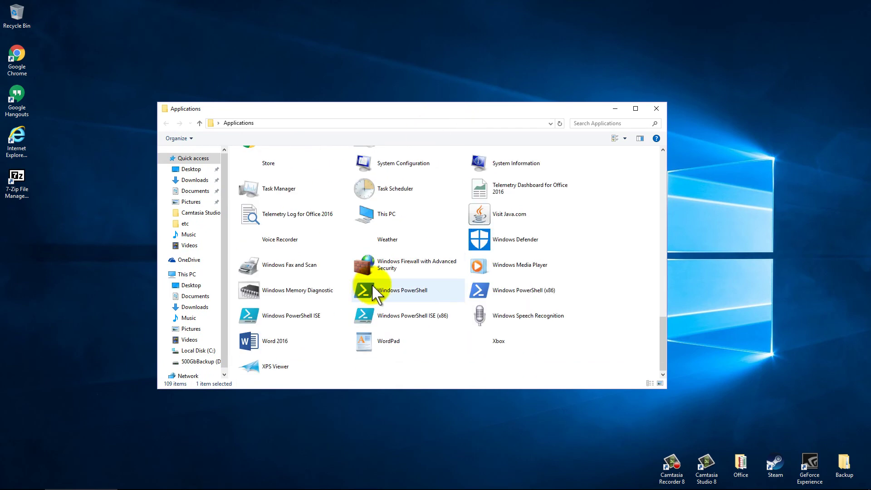
scroll(372, 285, up, 10)
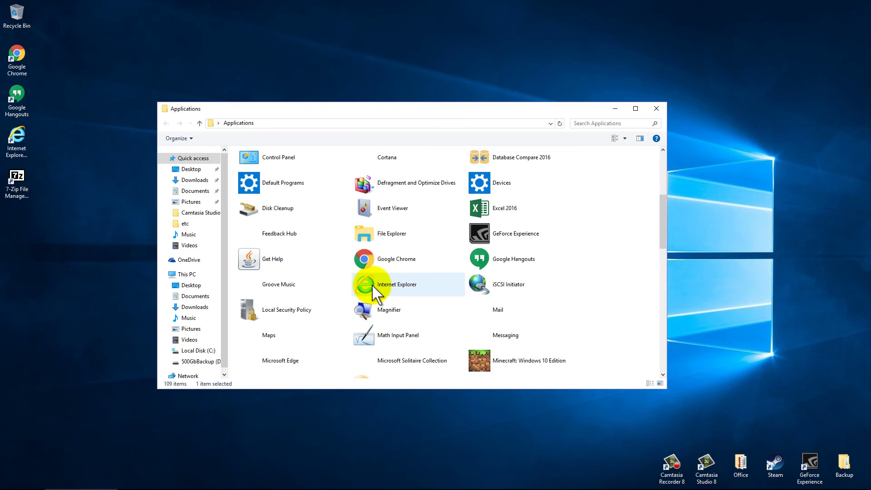
scroll(372, 286, up, 4)
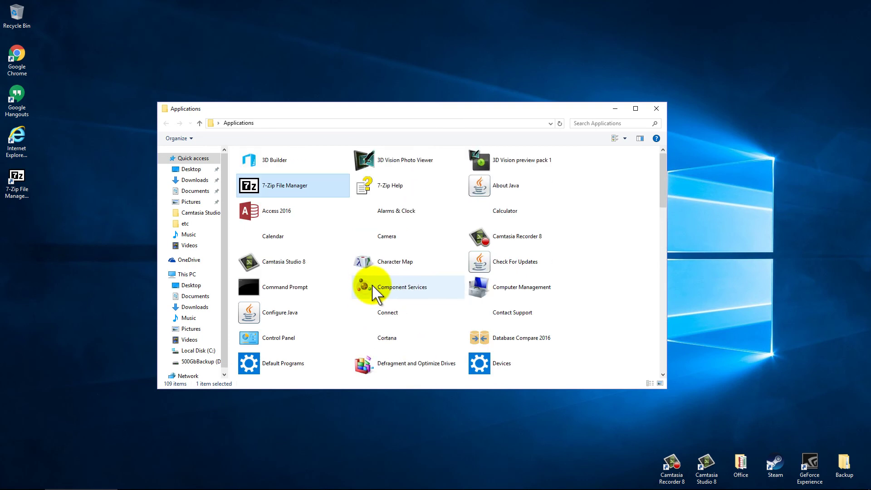
right_click(275, 344)
click(293, 386)
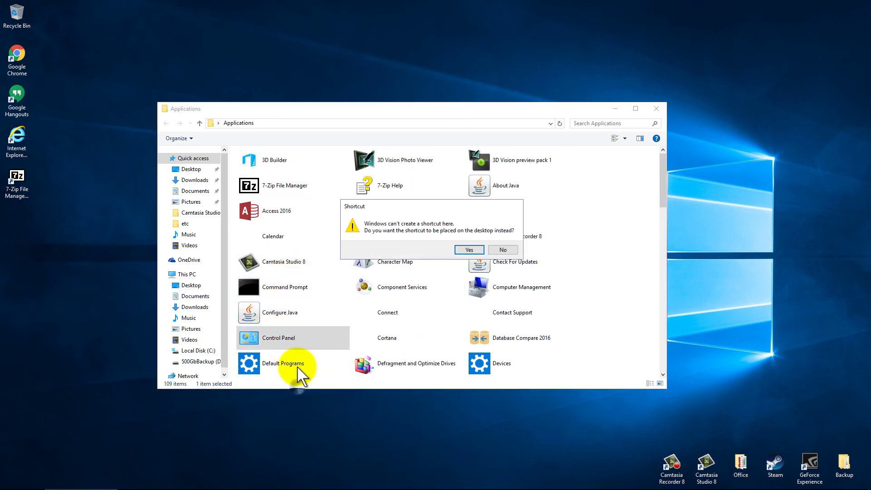
click(468, 250)
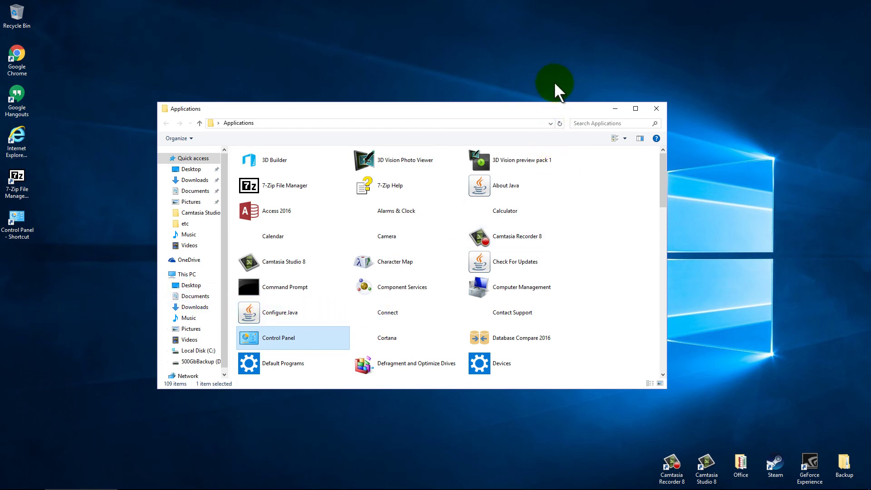
- Move the Applications window aside and launch Notepad with a blank document from Start
drag(550, 111, 733, 212)
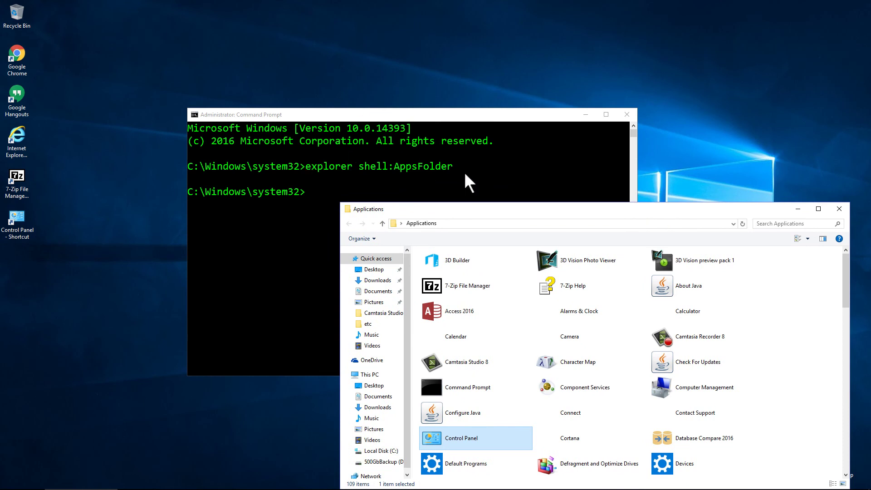
click(14, 482)
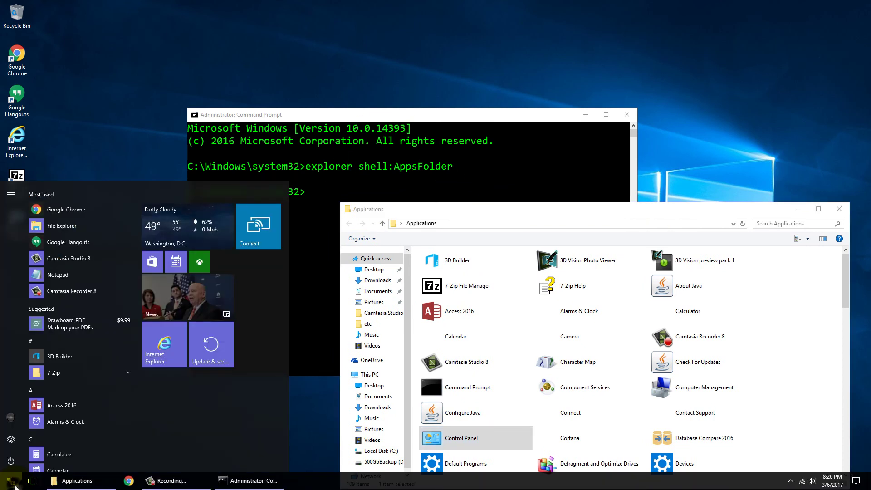
text(note)
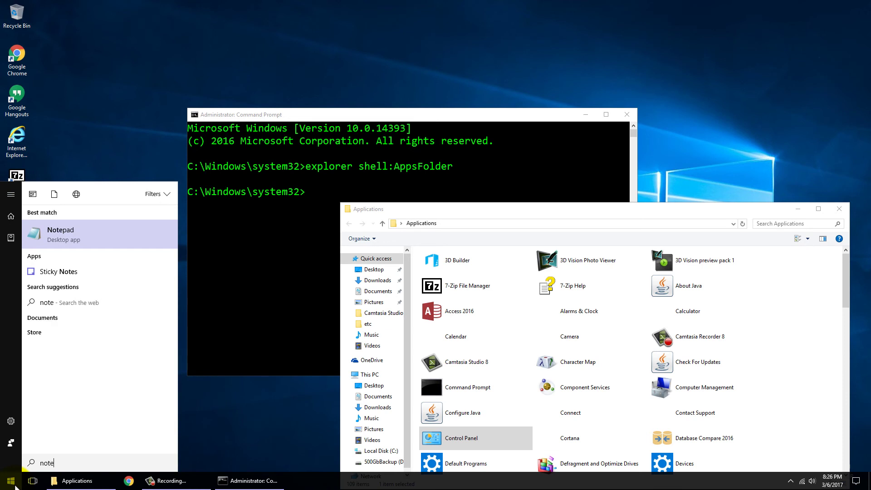
click(66, 233)
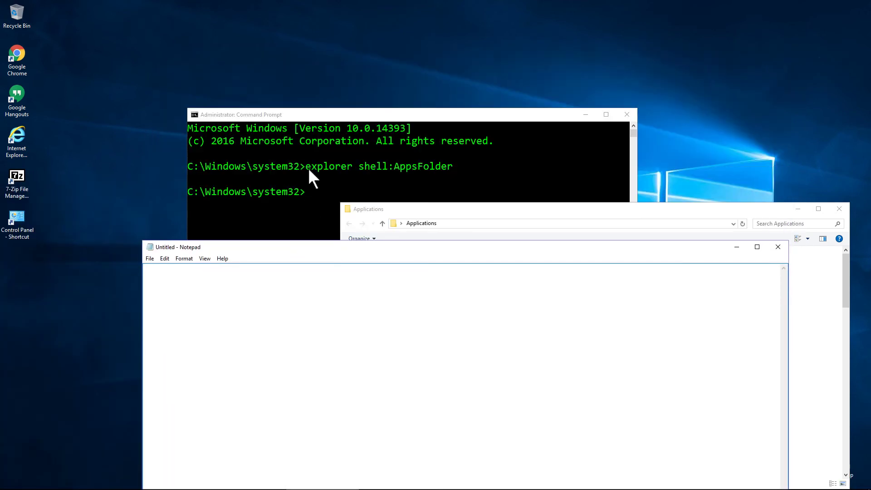
- Copy the 'explorer shell:AppsFolder' command from Command Prompt and paste it into Notepad
click(309, 168)
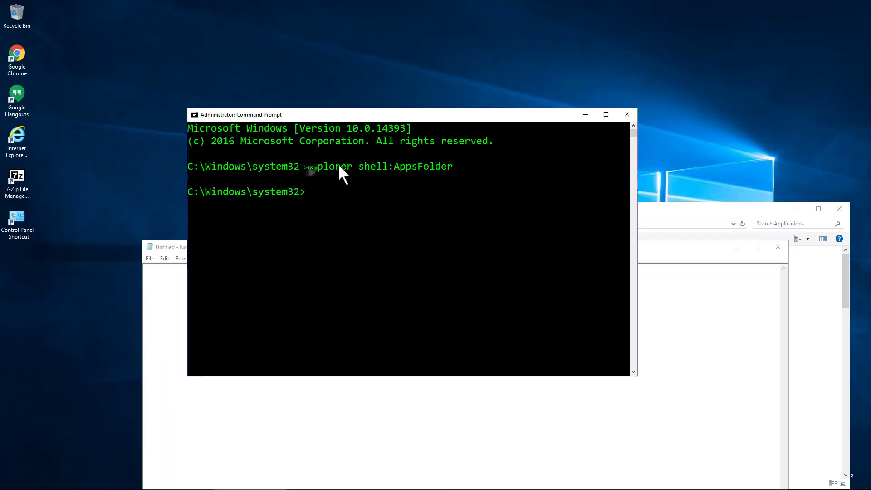
drag(308, 167, 448, 168)
right_click(447, 168)
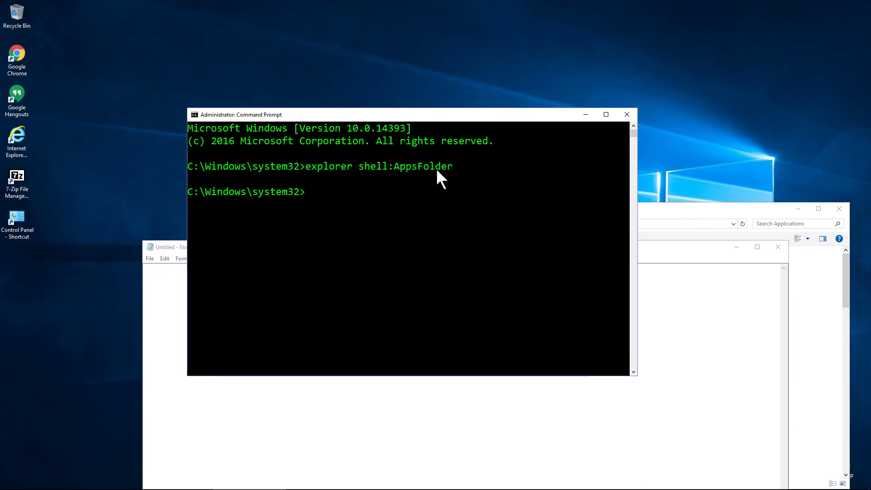
click(233, 425)
right_click(202, 277)
click(230, 317)
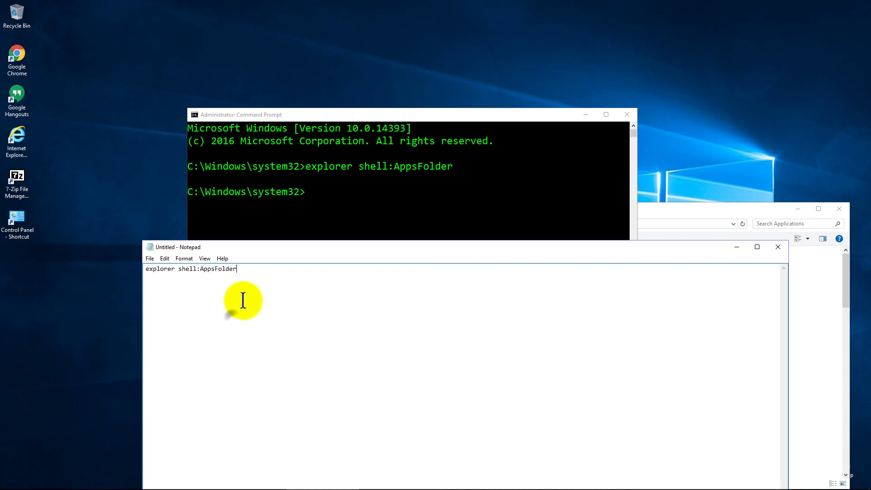
- Save the note via Save As with file name 'appsfolder' in the Documents folder
click(164, 258)
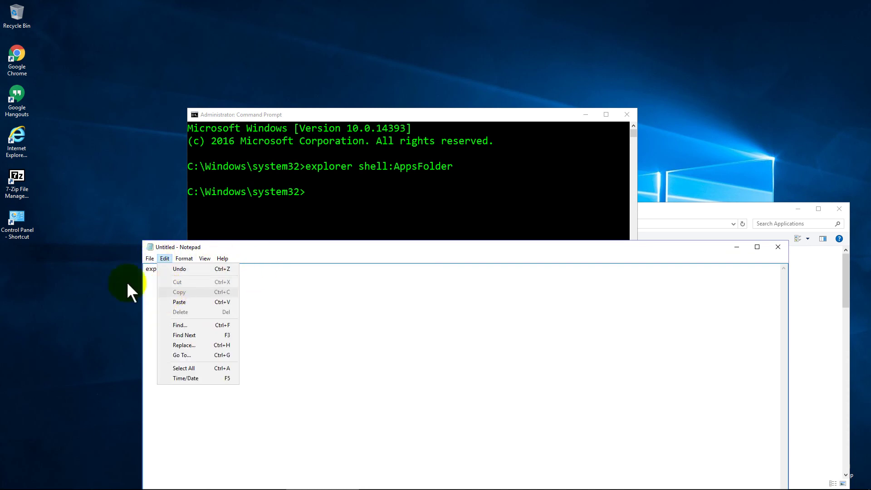
click(150, 258)
click(159, 300)
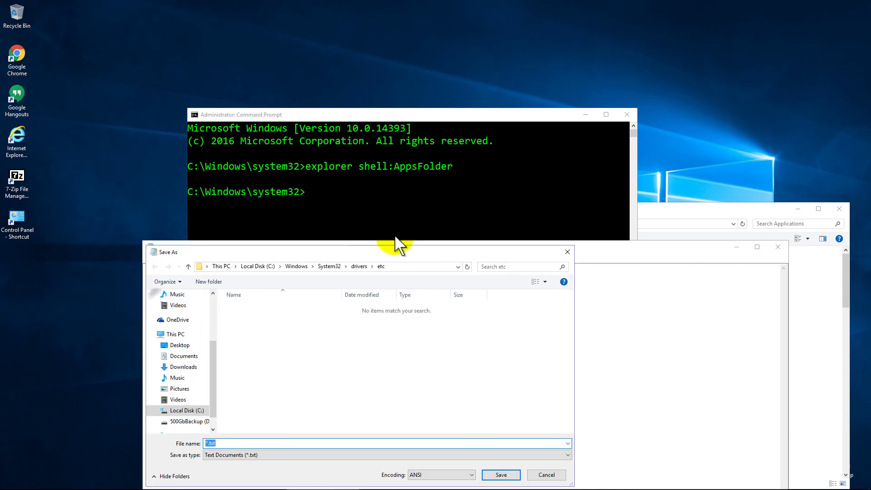
click(235, 441)
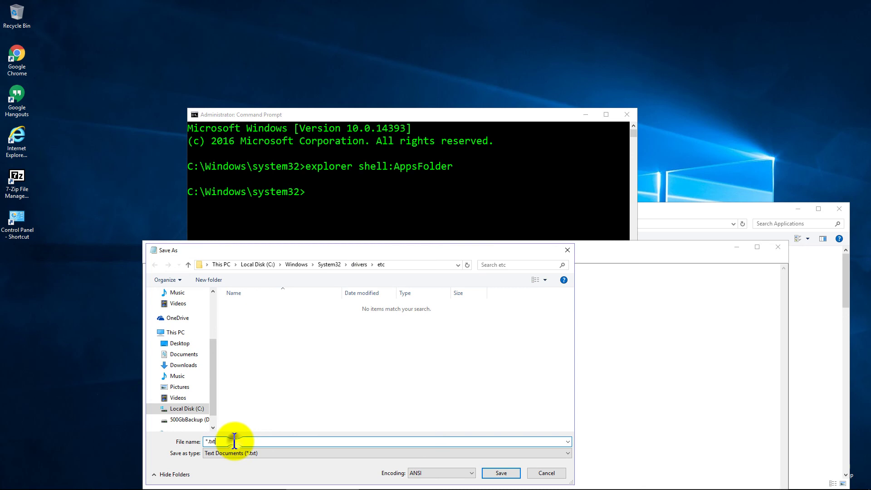
key(BackSpace)
text(appsfolder)
click(186, 356)
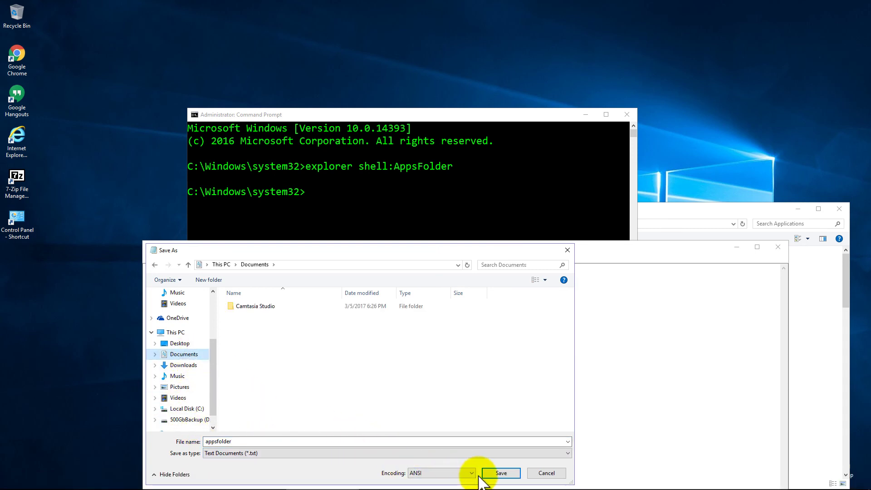
click(499, 473)
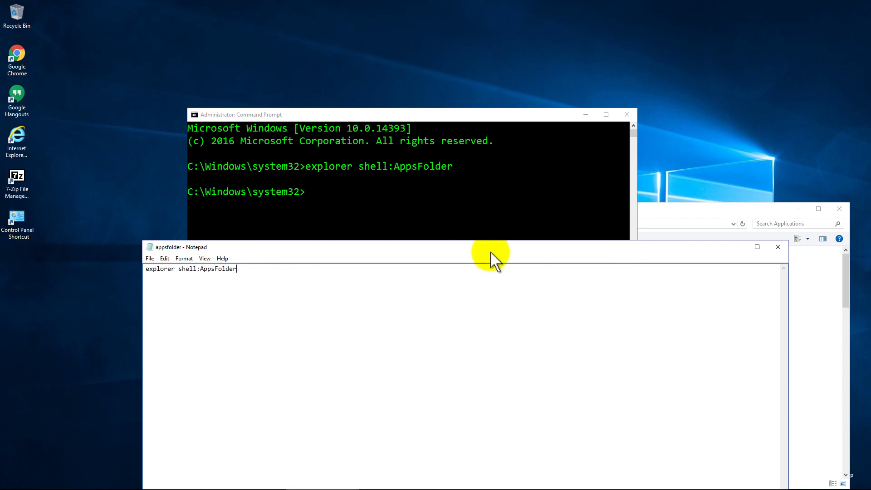
- Close Notepad and shake the Applications window to clear the Command Prompt away
click(778, 246)
drag(639, 217, 551, 117)
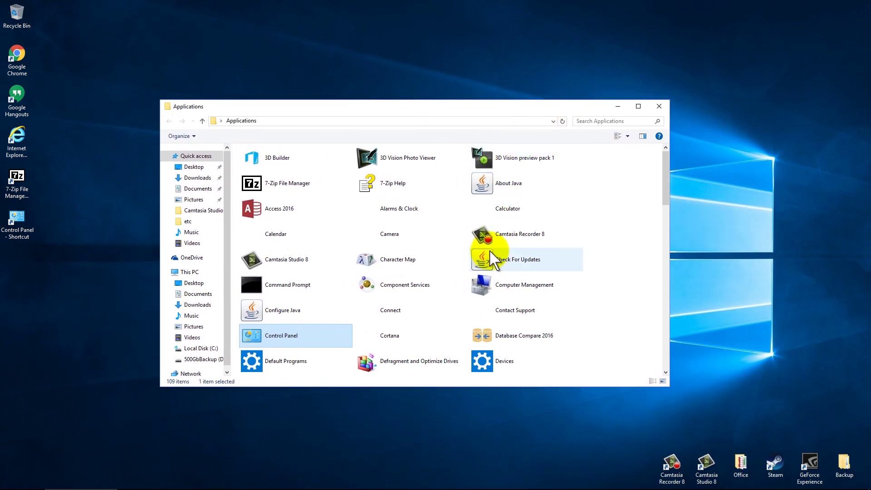
scroll(473, 295, down, 10)
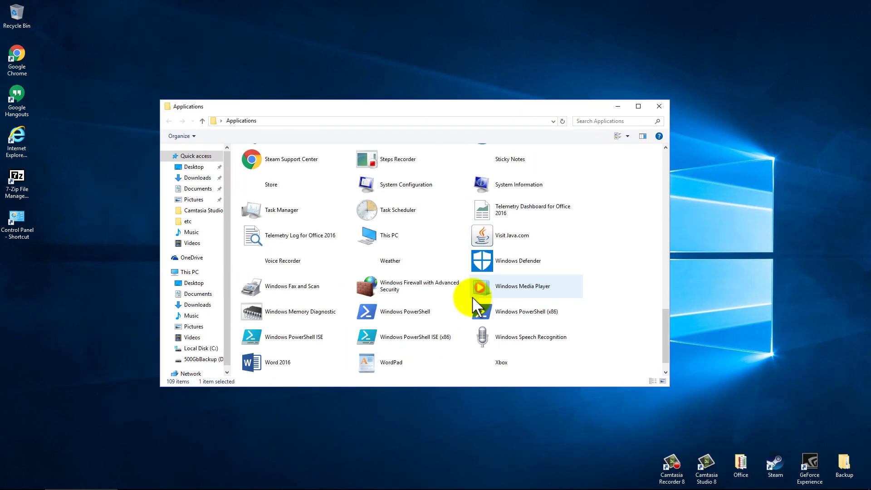